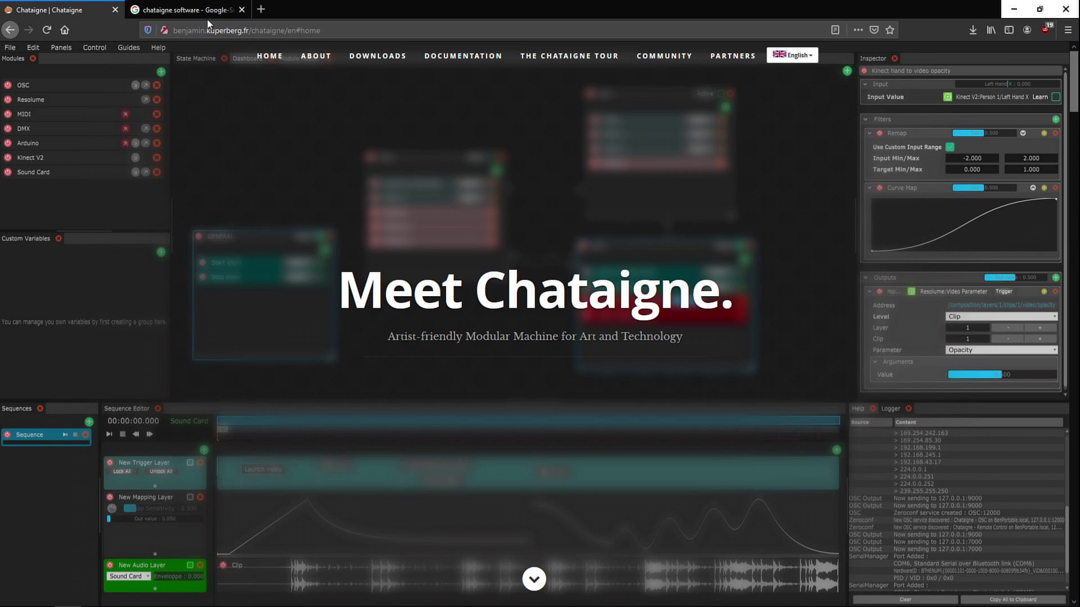
Open the Chataigne homepage from the Google results and jump to its Downloads section
left_click(186, 9)
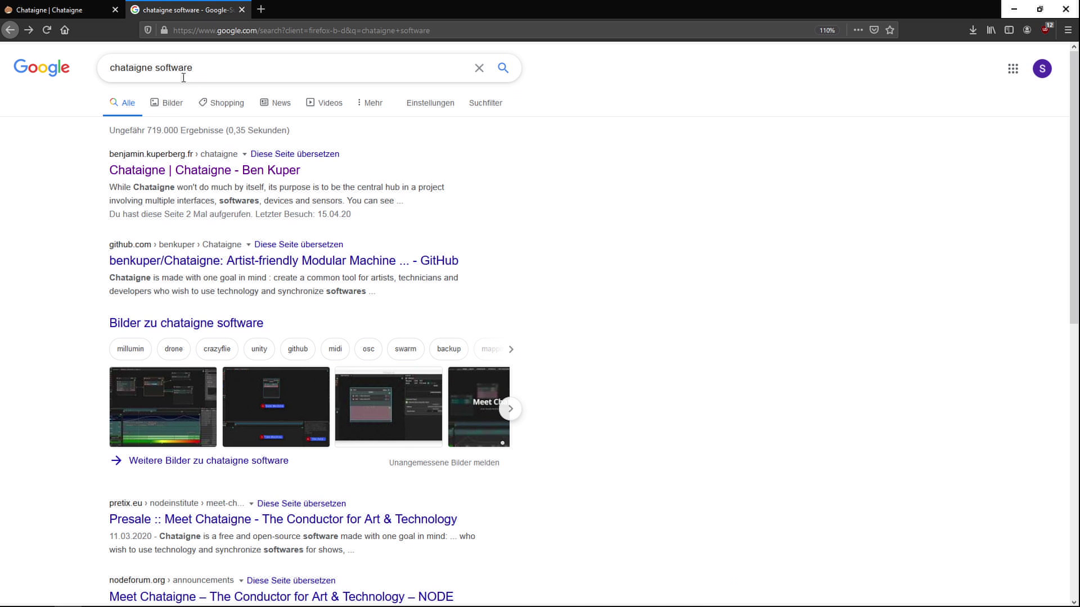
left_click(176, 174)
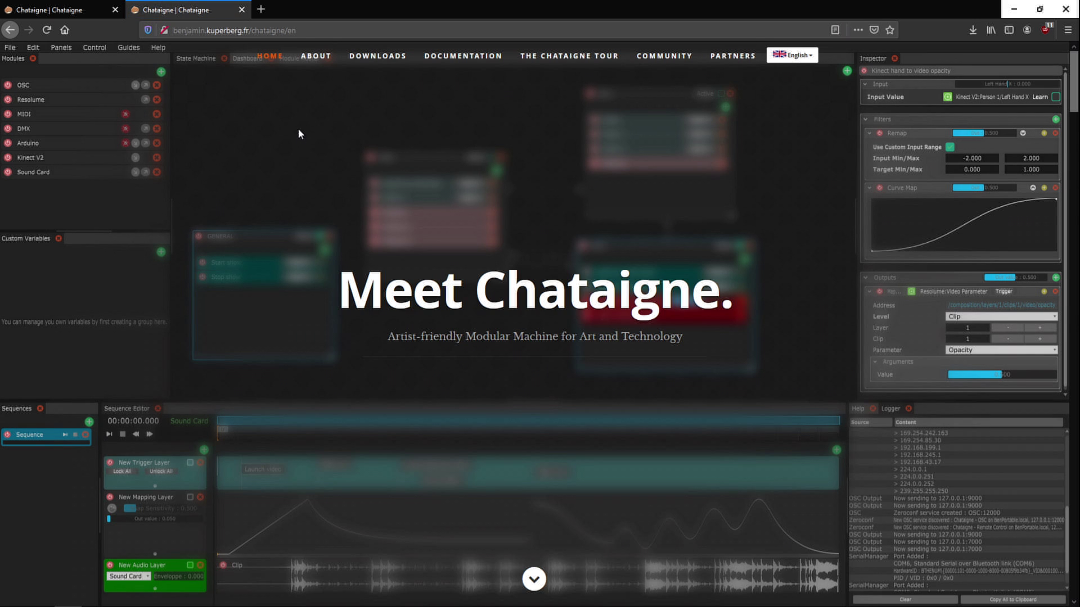
left_click(375, 58)
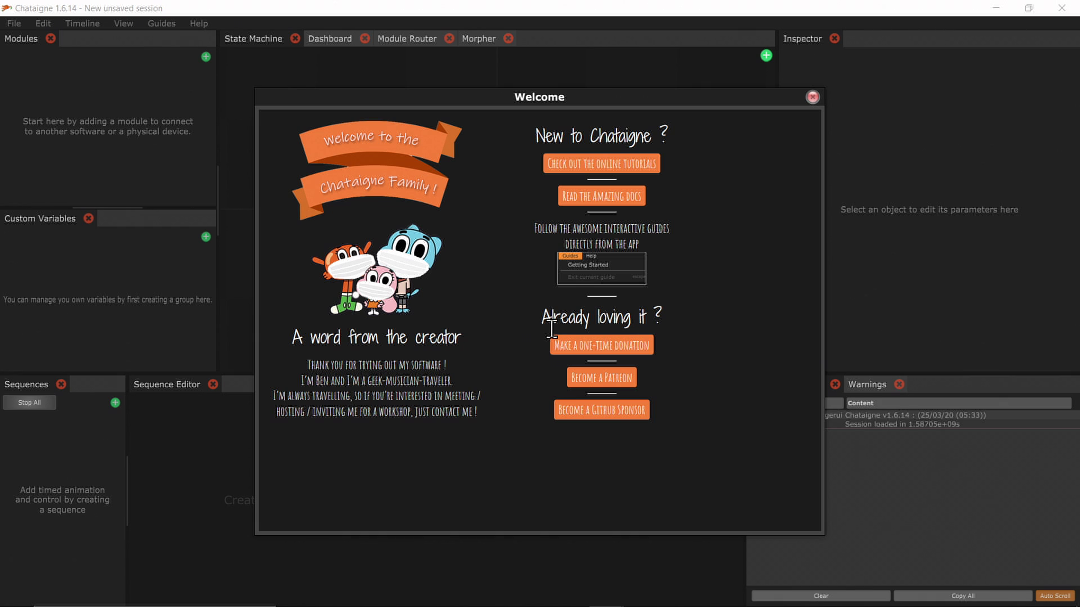
Close the welcome screen, start the Getting Started guide and advance it to the Modules panel step
left_click(813, 98)
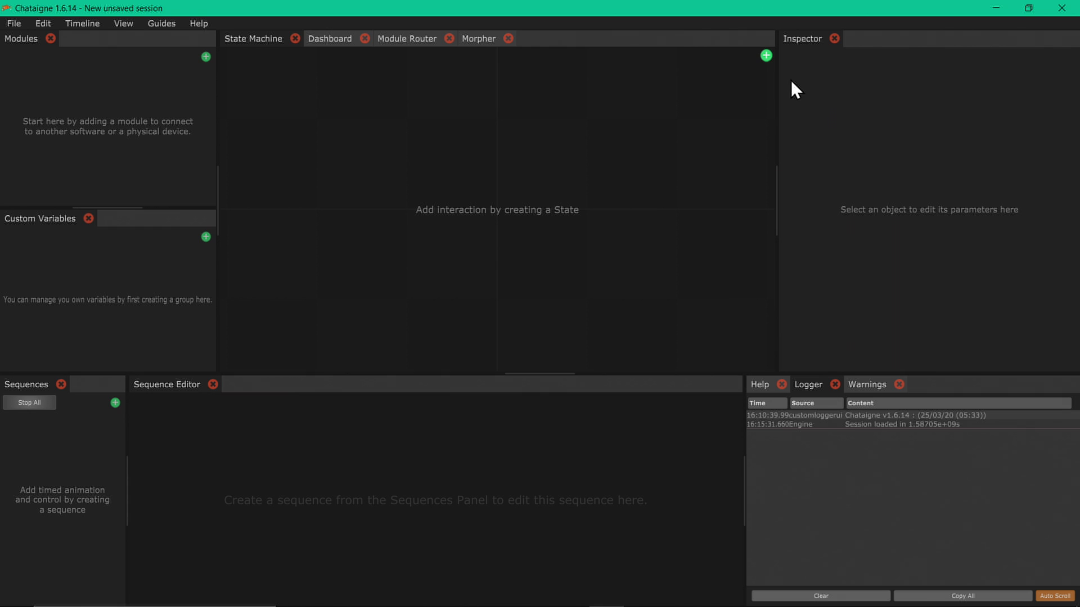
left_click(168, 23)
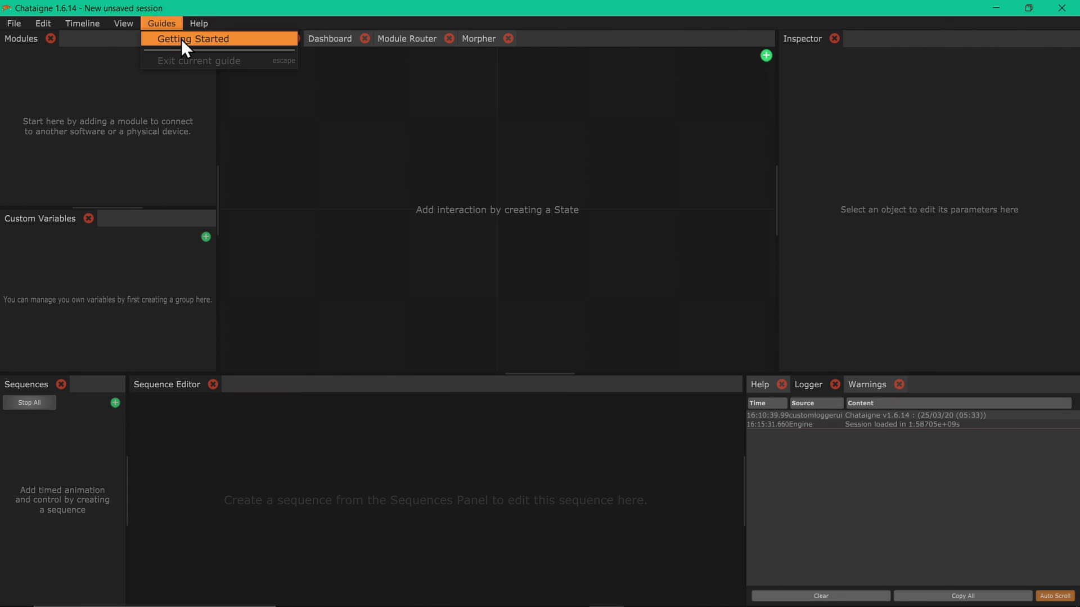
left_click(181, 40)
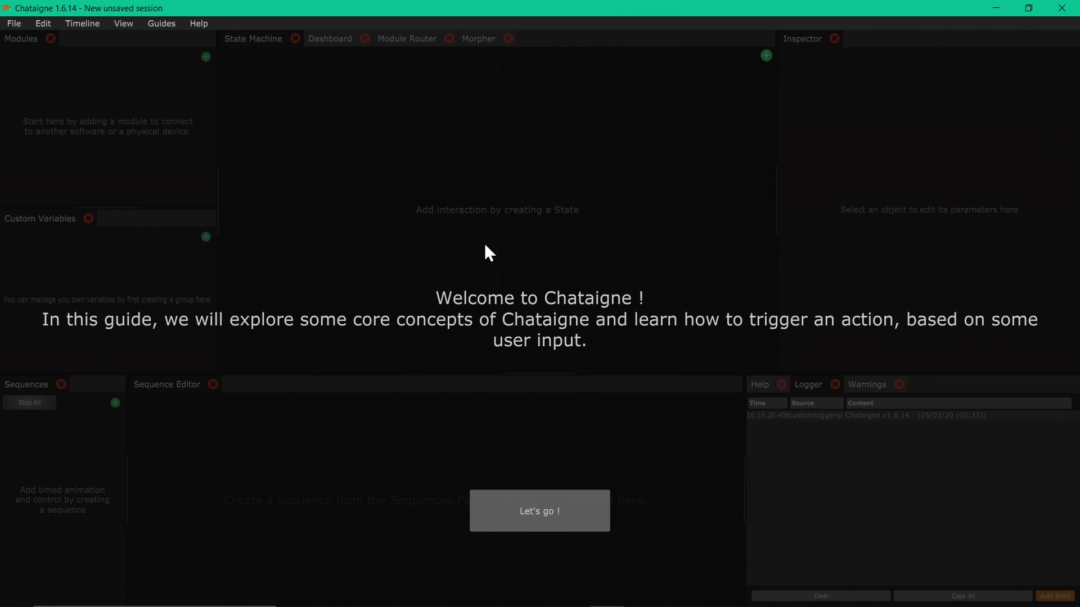
left_click(532, 518)
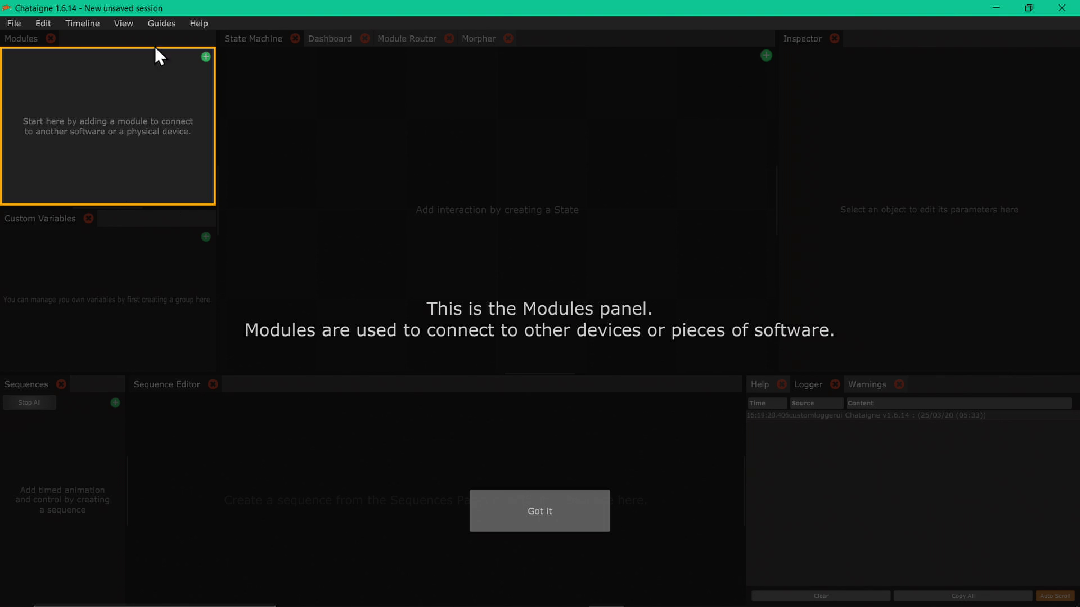
Continue the guide and add a Hardware > Keyboard module to the session
left_click(553, 516)
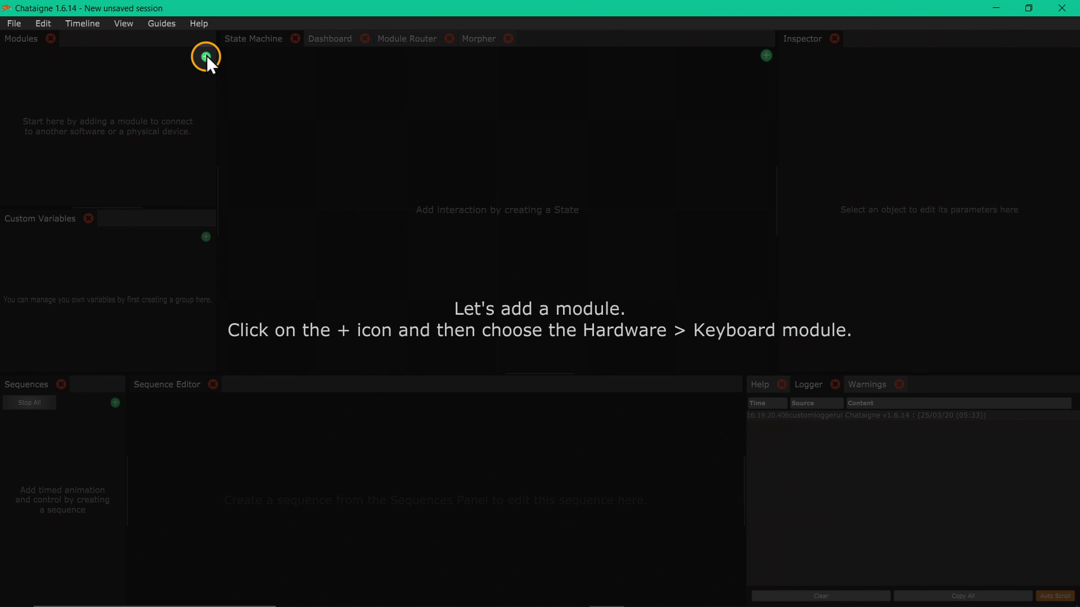
left_click(206, 56)
mouse_move(262, 76)
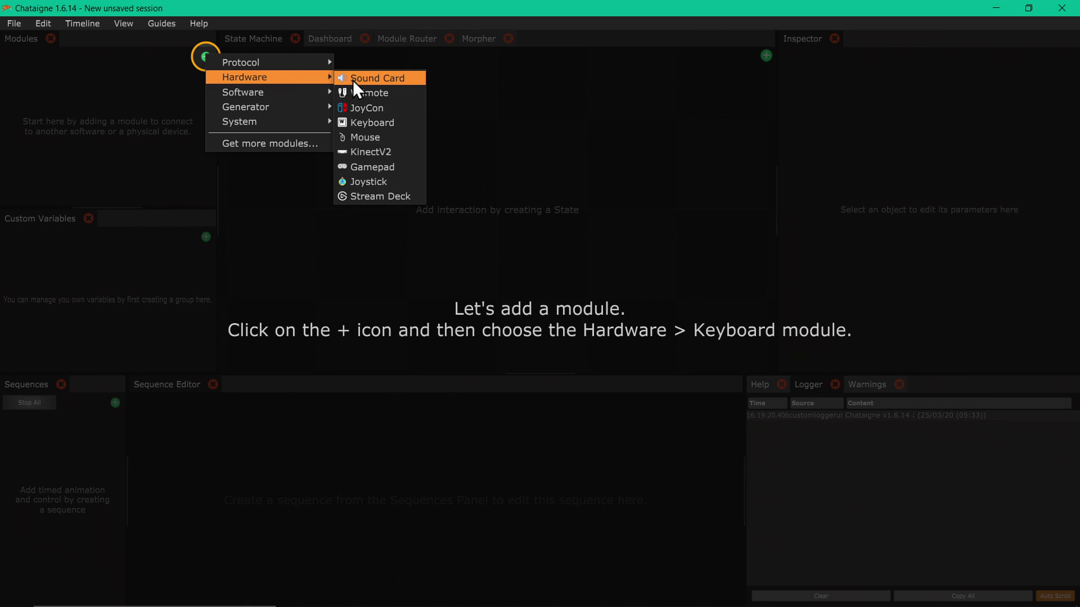
left_click(365, 124)
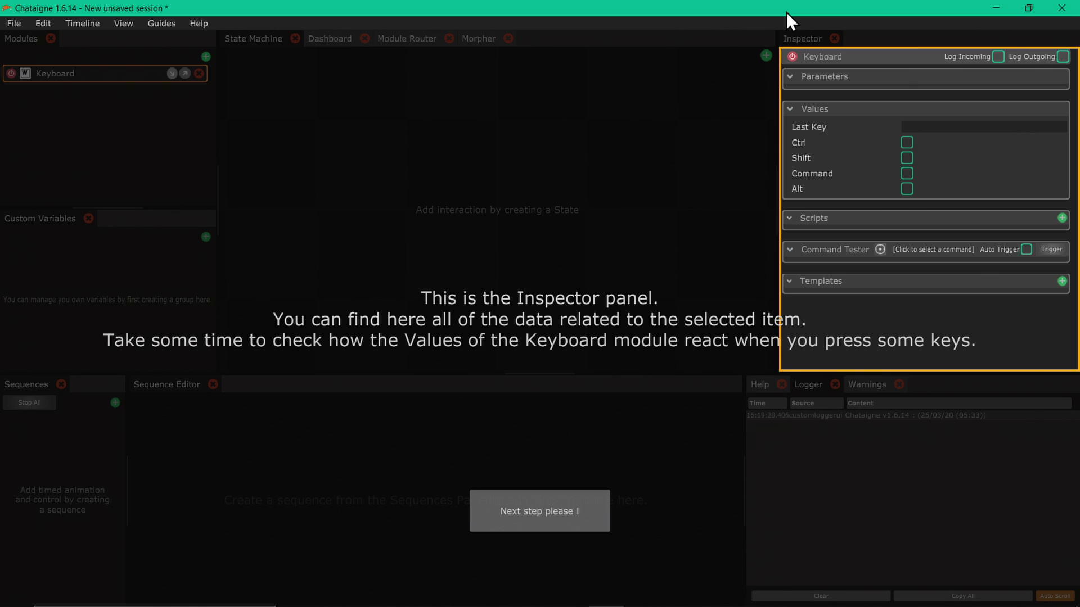
key("space")
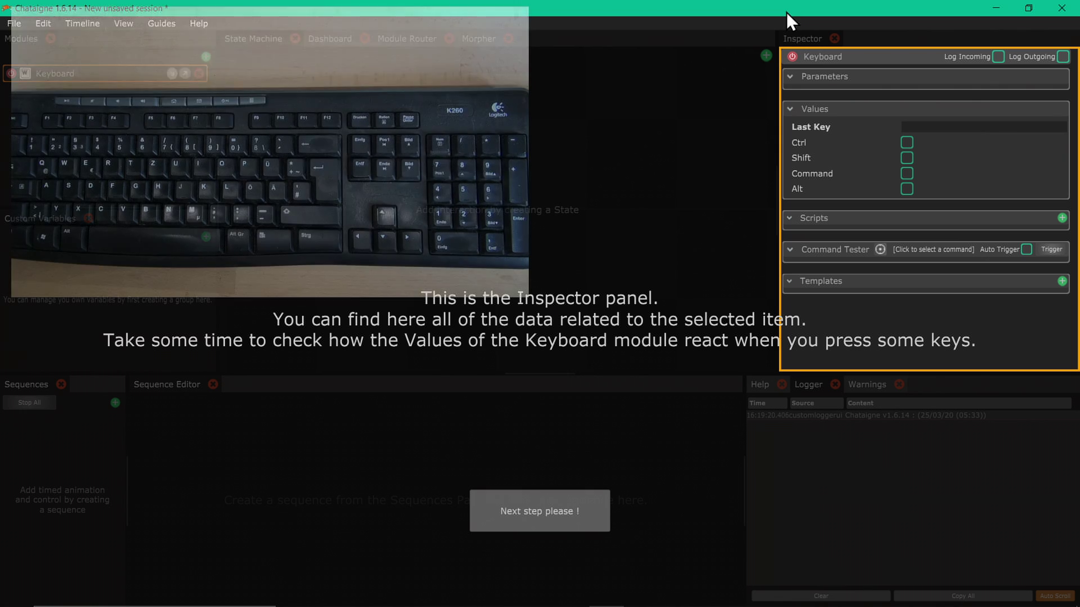
key("u")
key("s")
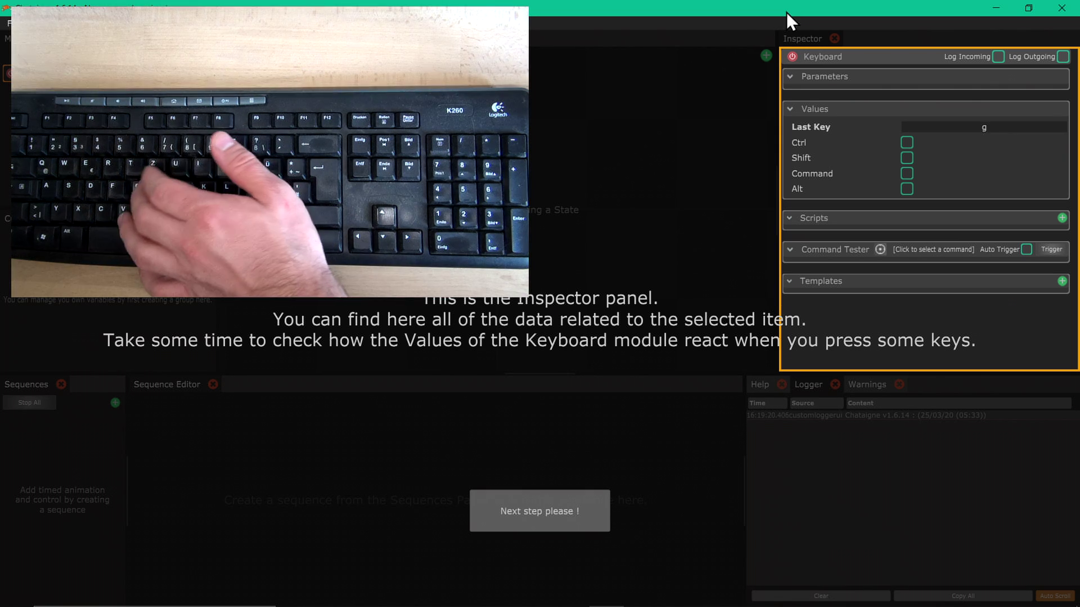
key("space")
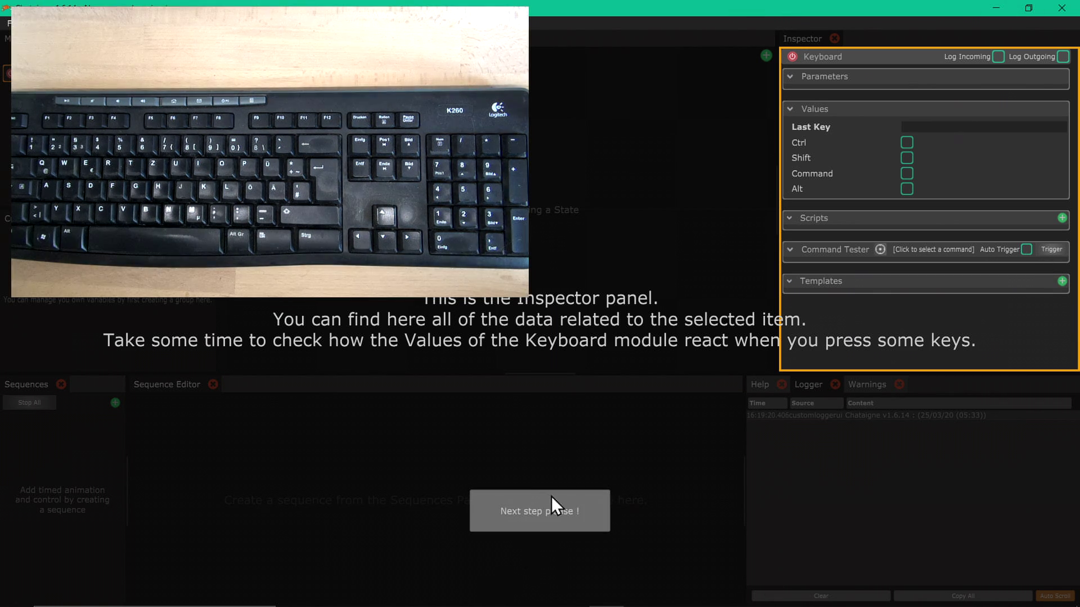
Continue the guide and add a Hardware > Sound Card module
left_click(550, 514)
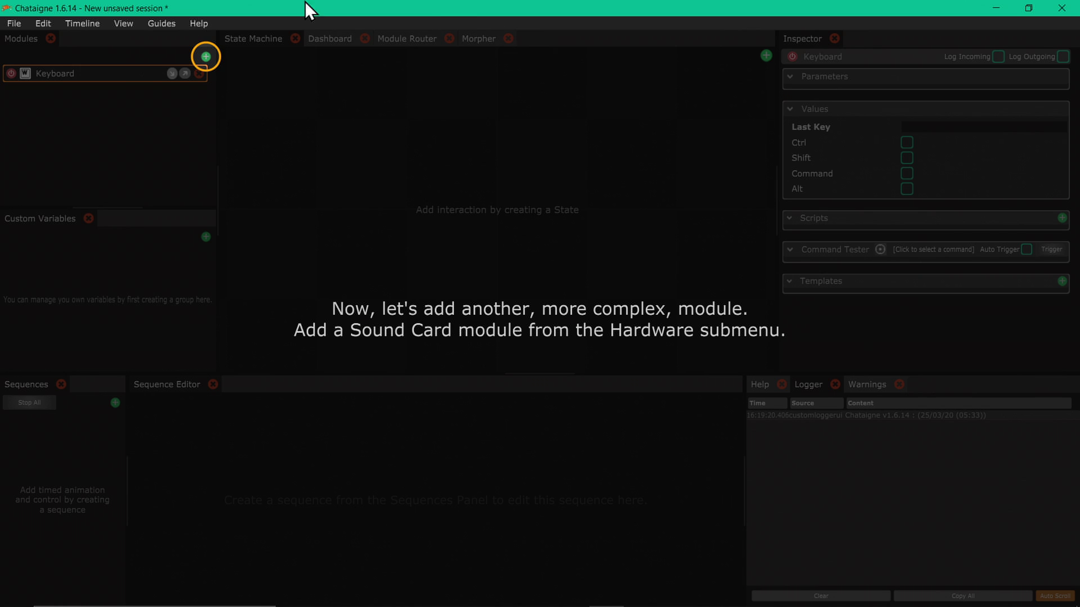
left_click(206, 57)
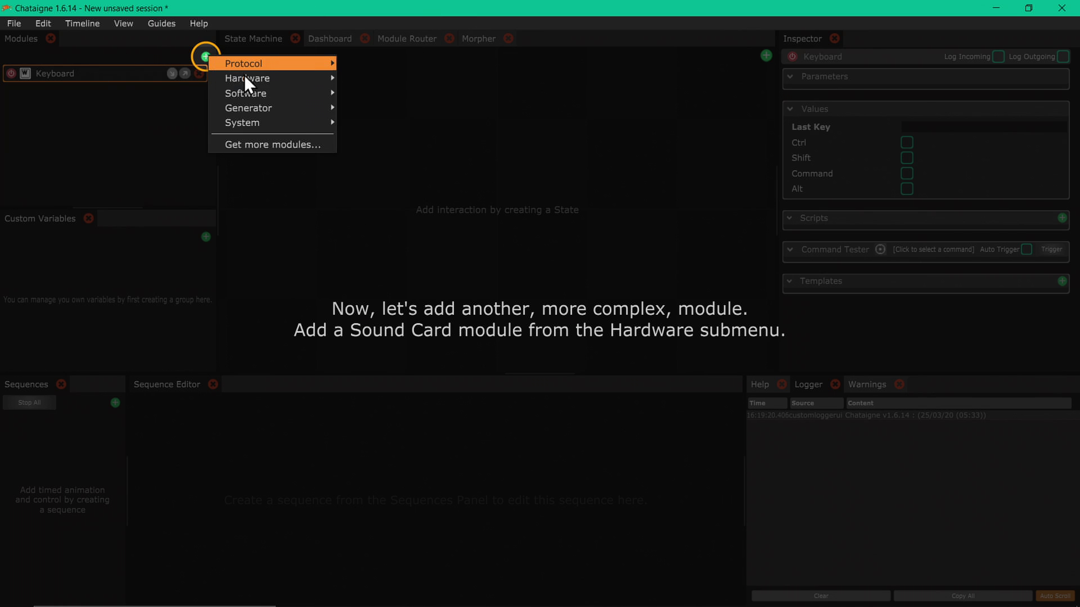
mouse_move(246, 79)
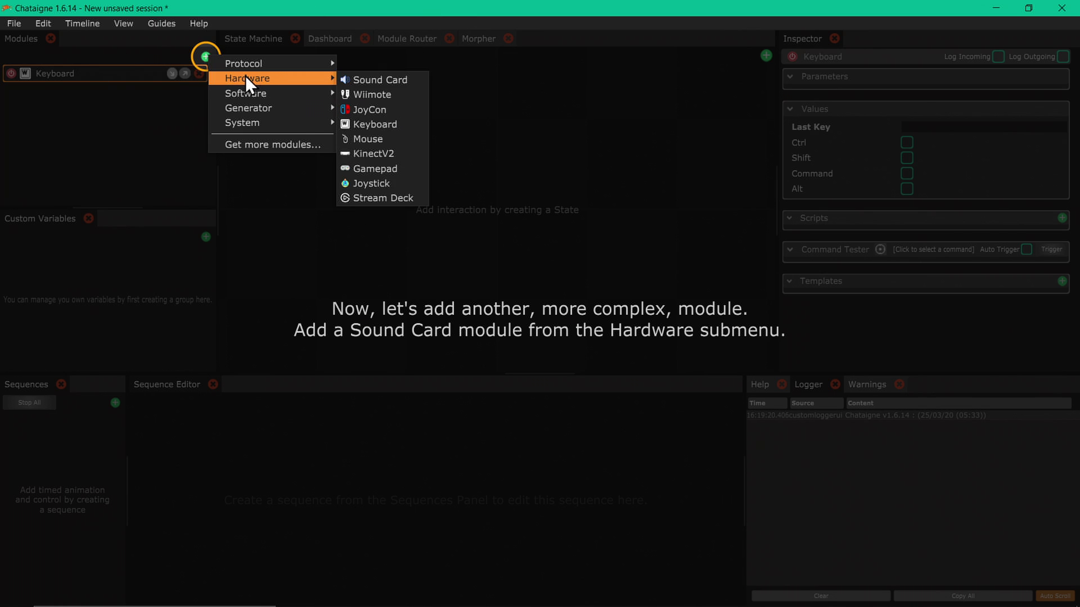
left_click(381, 78)
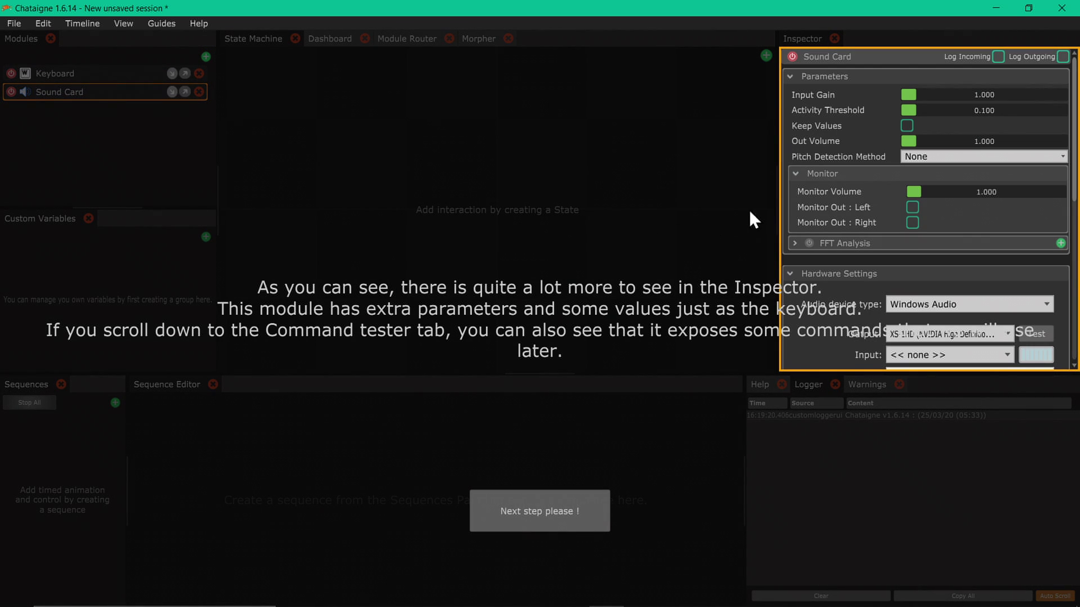
Set the Sound Card output to Speaker (Realtek(R) Audio) and continue to the State step
scroll(906, 141, "down", 4)
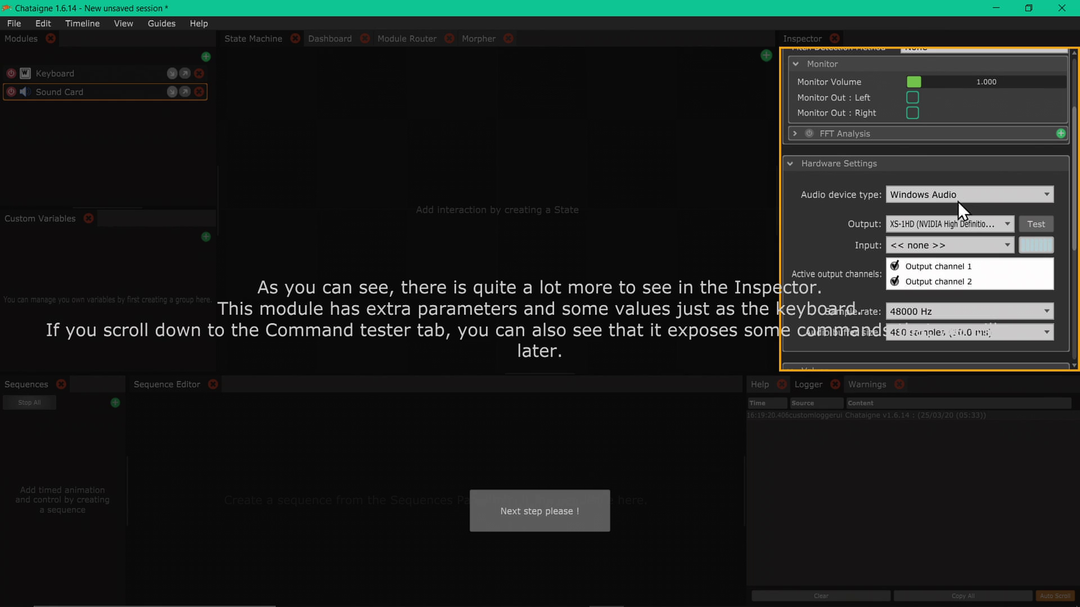
left_click(962, 221)
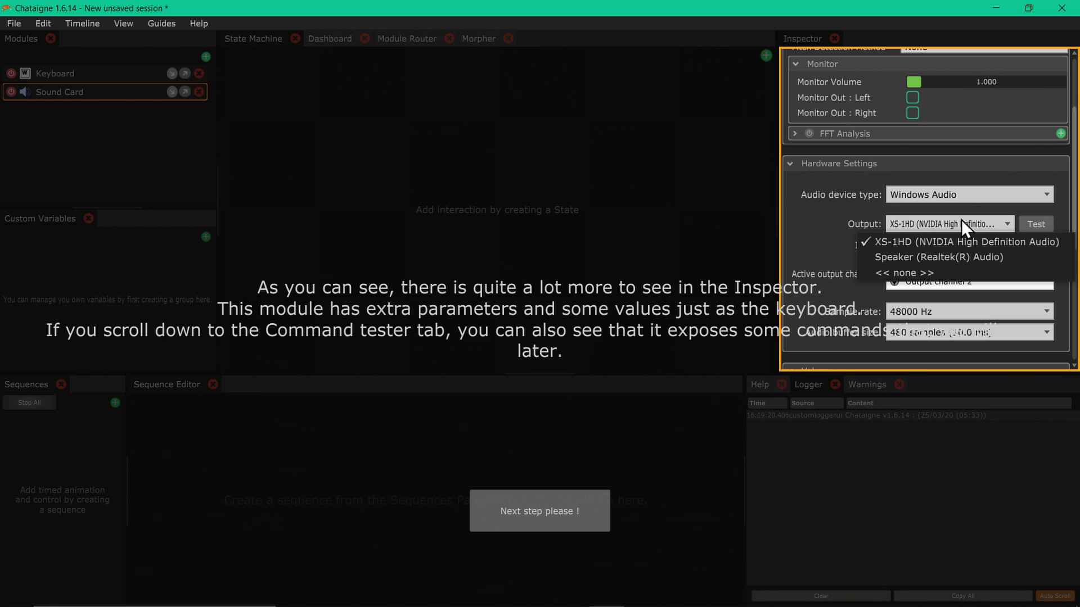
left_click(957, 259)
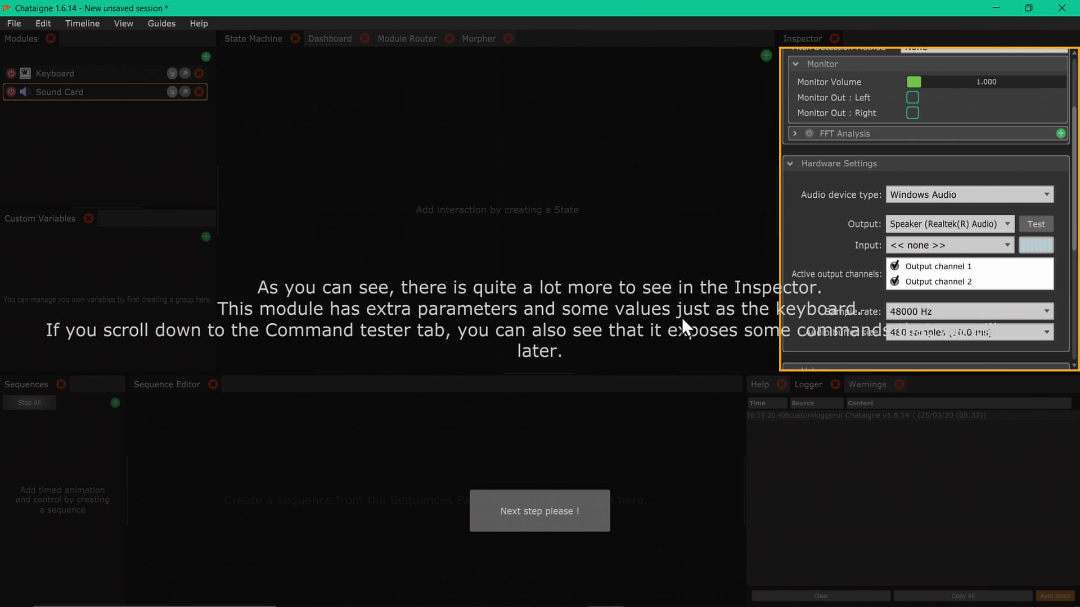
left_click(574, 517)
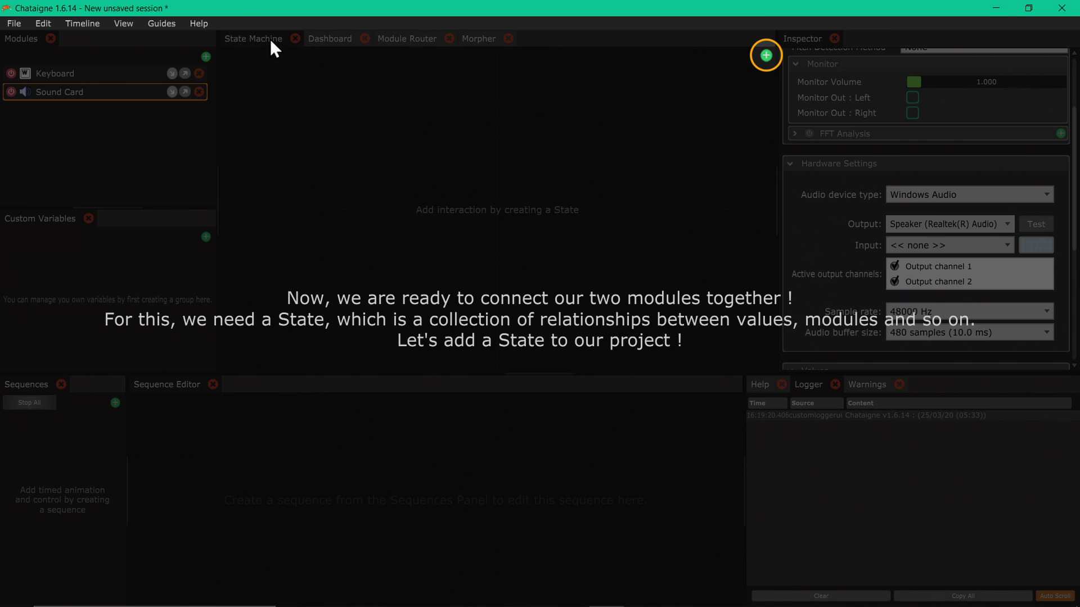
Add a new State in the State Machine panel, then an Action inside that State
left_click(767, 54)
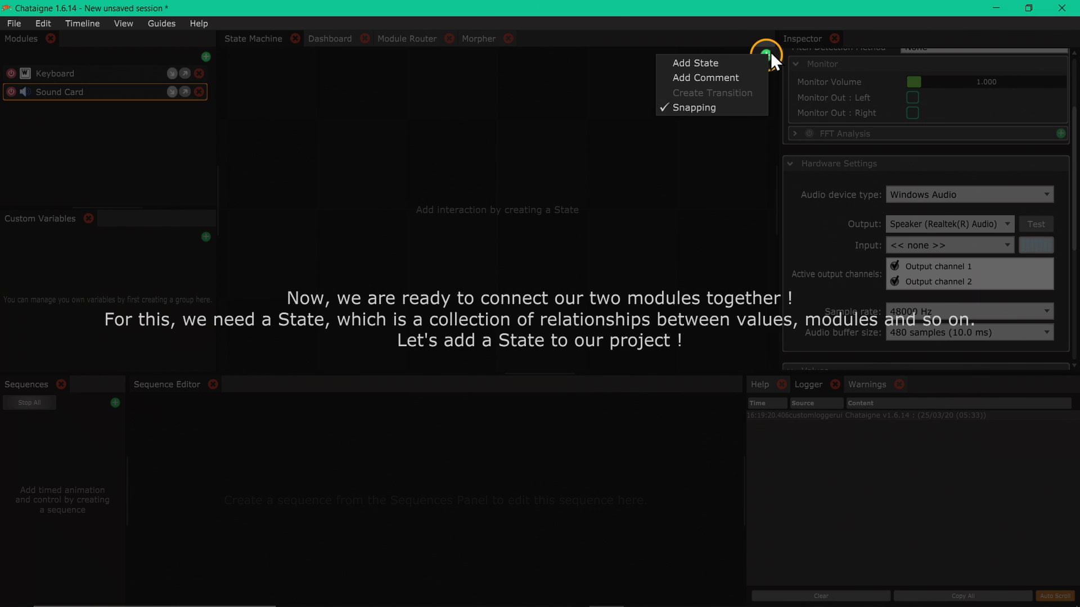
left_click(734, 63)
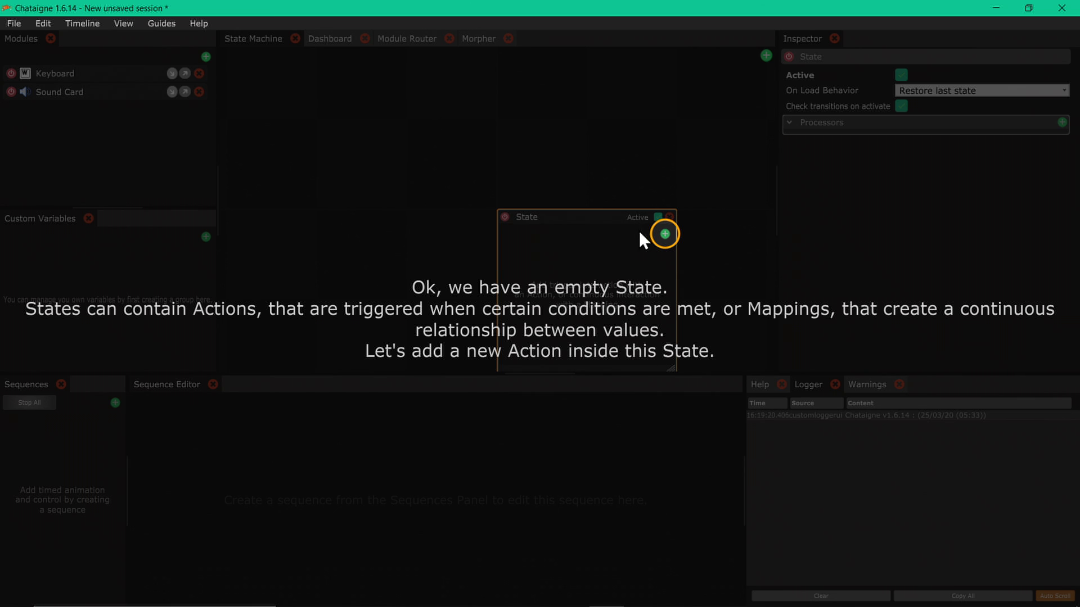
left_click(669, 234)
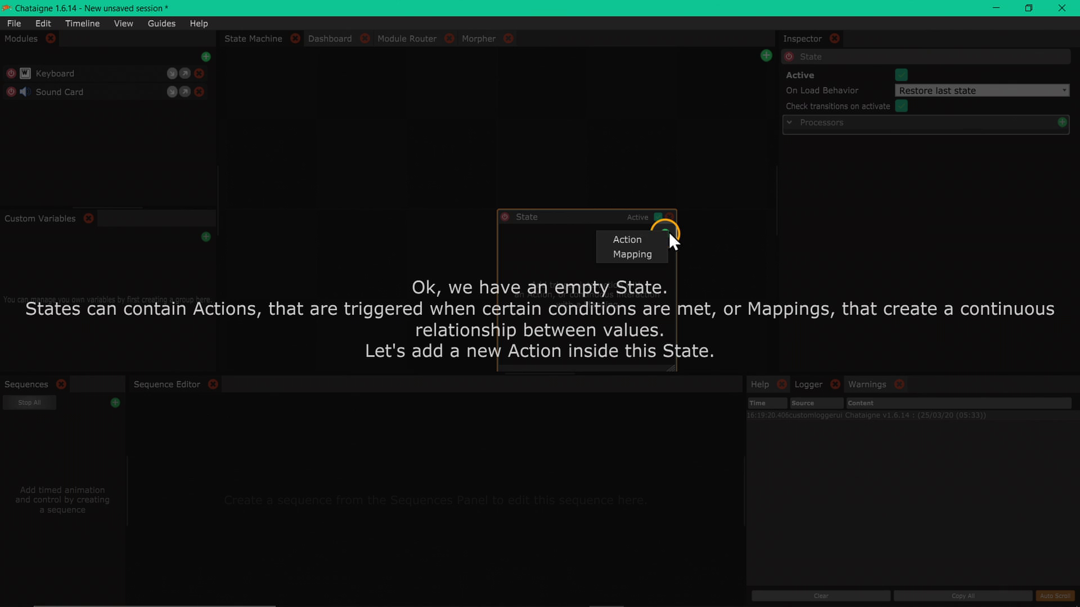
left_click(649, 244)
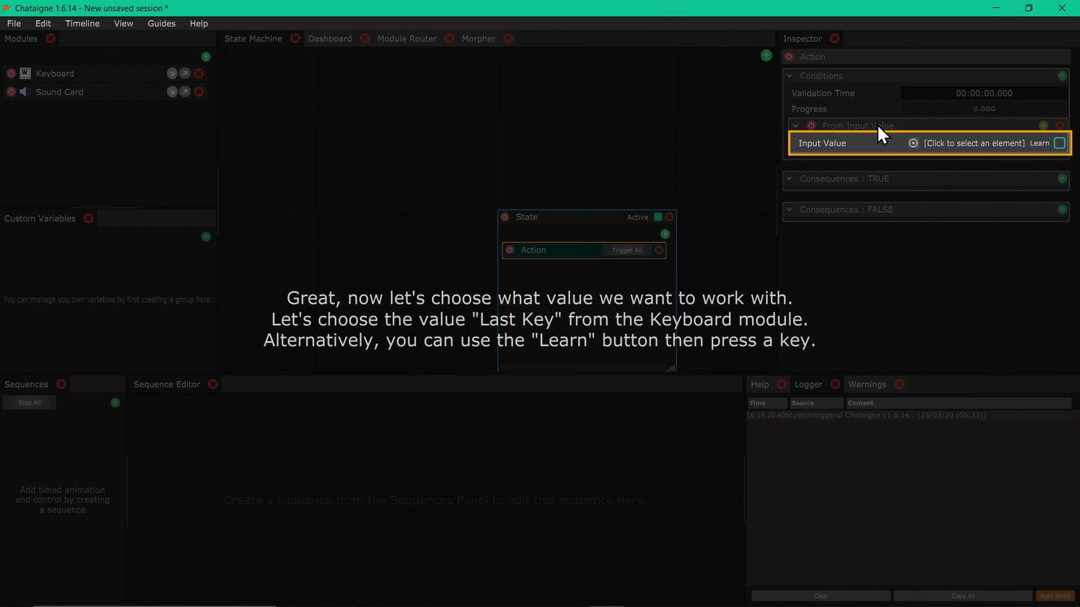
Set the Action condition's input value to Keyboard > Last Key
left_click(969, 144)
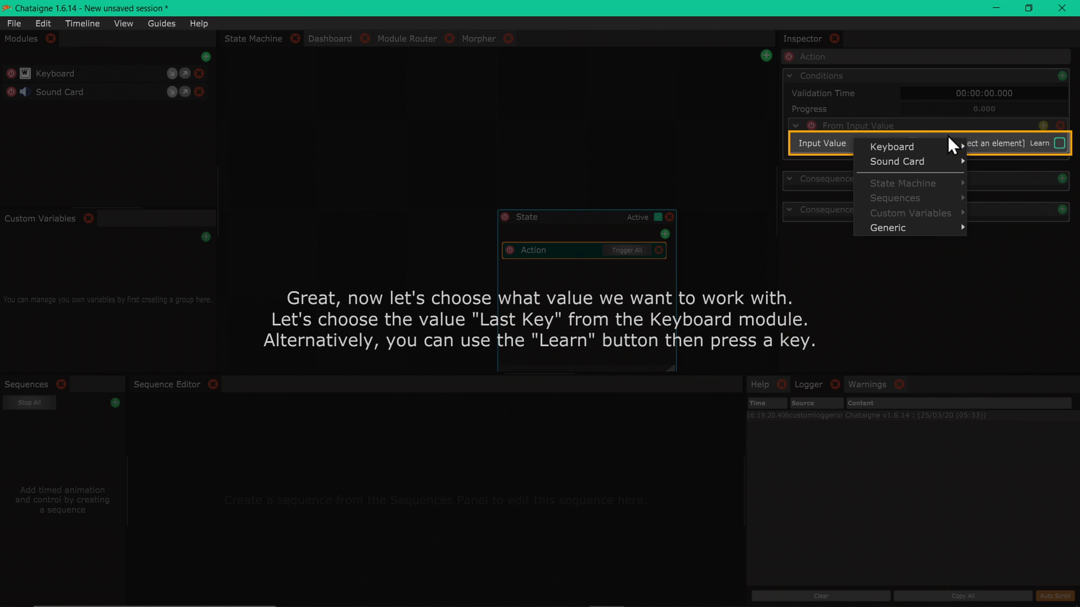
mouse_move(939, 145)
left_click(989, 147)
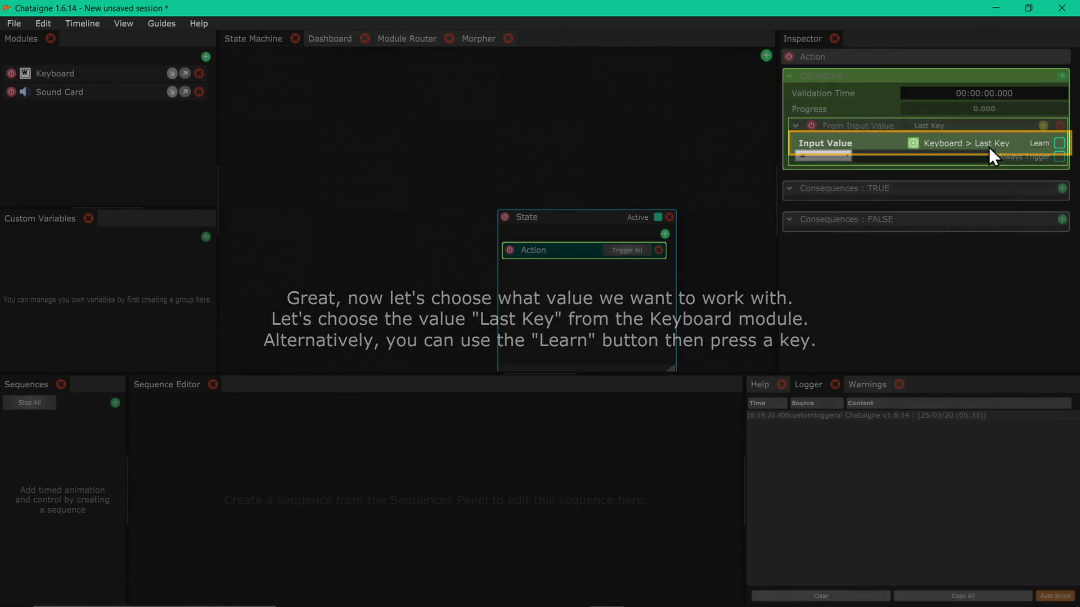
left_click(921, 158)
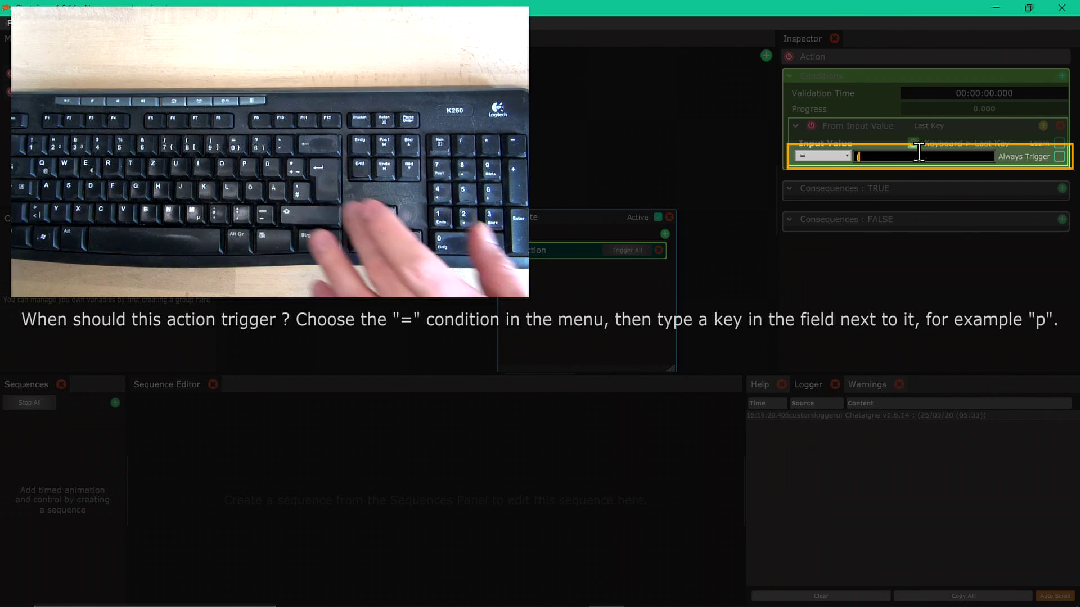
Enter p as the comparison value so the condition checks Last Key = p
type("p")
key("Return")
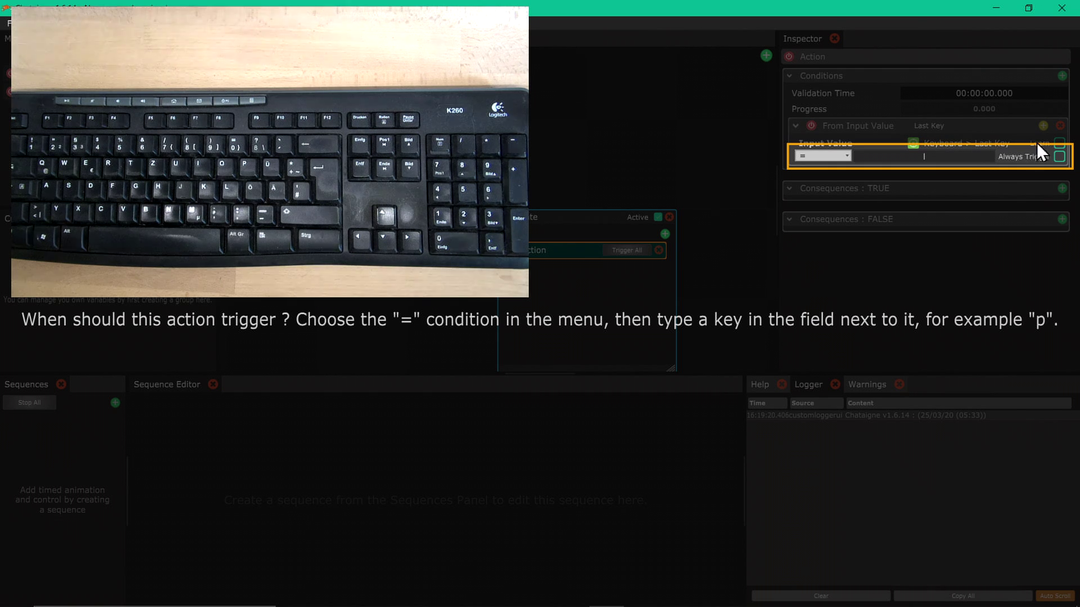
left_click(933, 156)
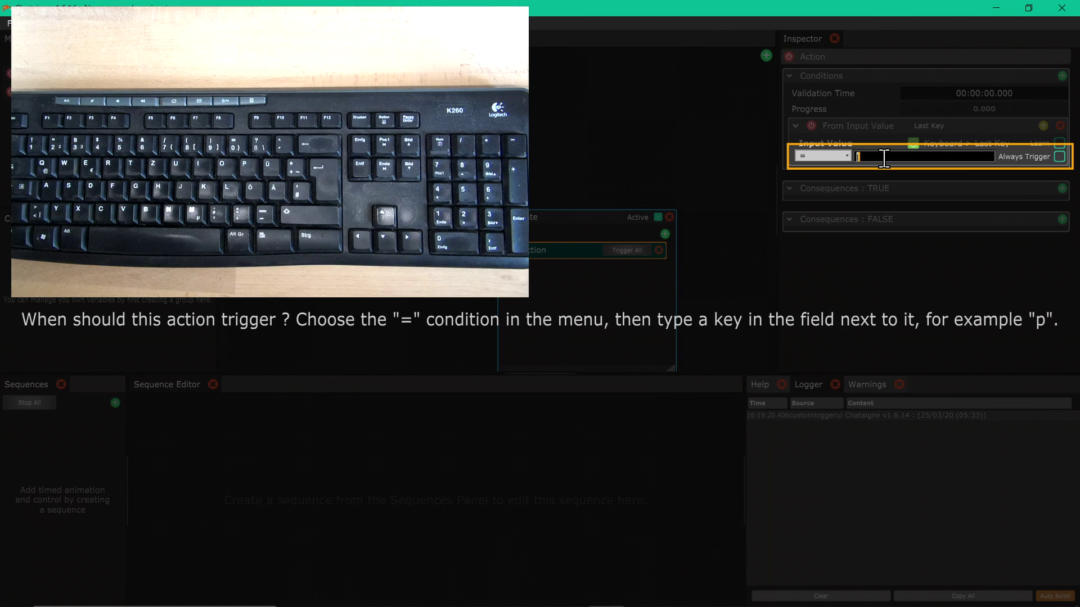
type("p")
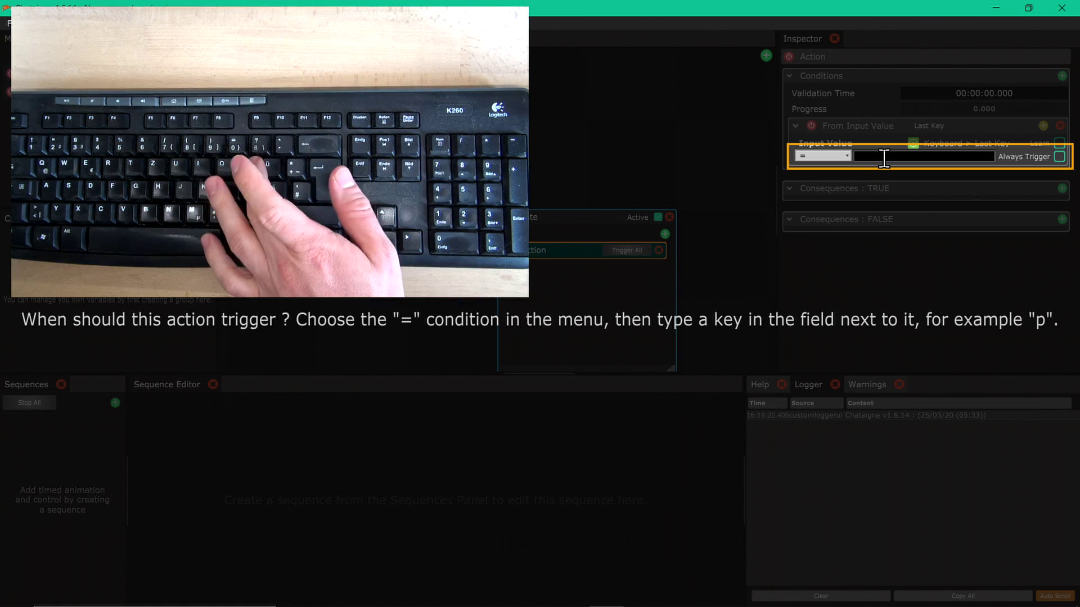
key("Return")
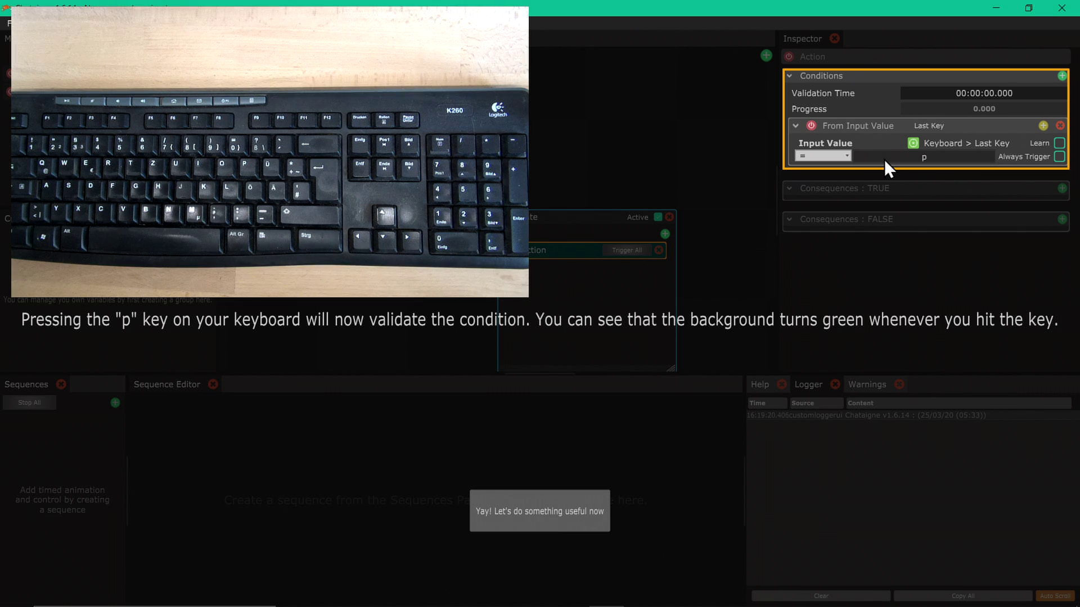
left_click(1056, 145)
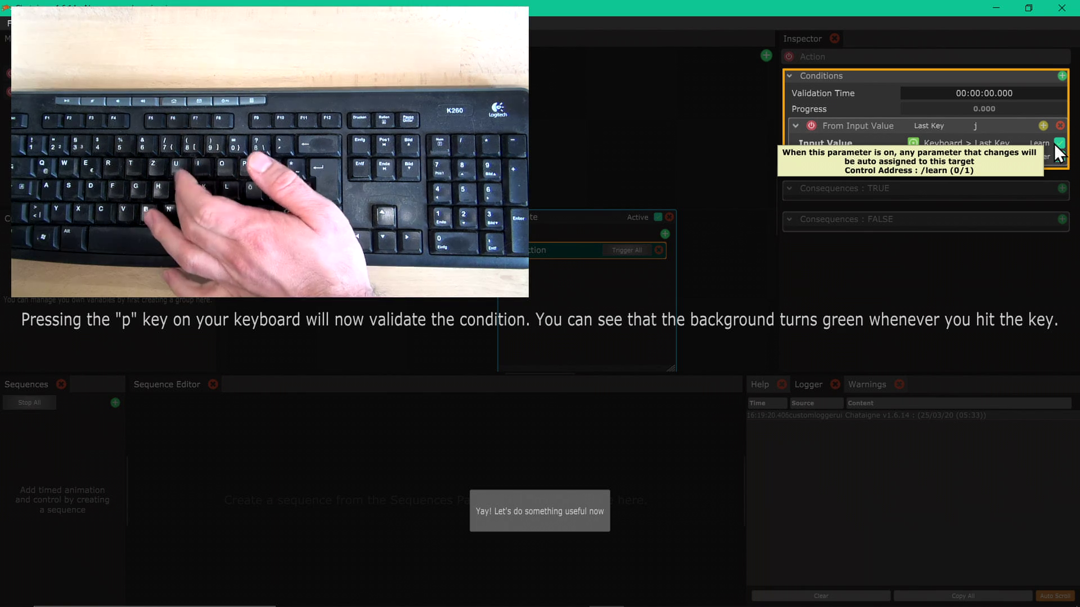
key("p")
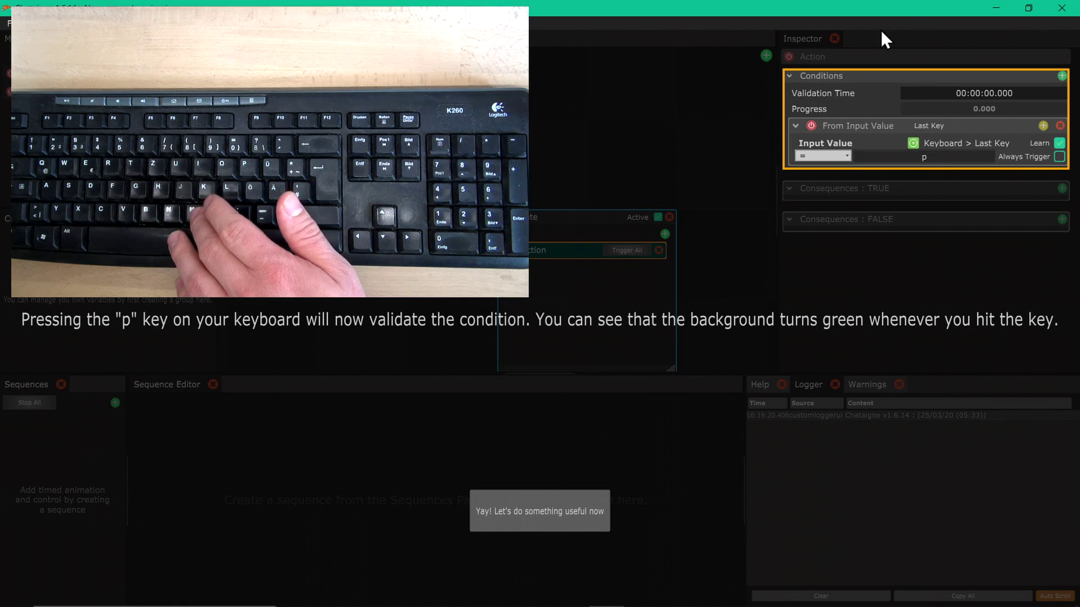
left_click(975, 141)
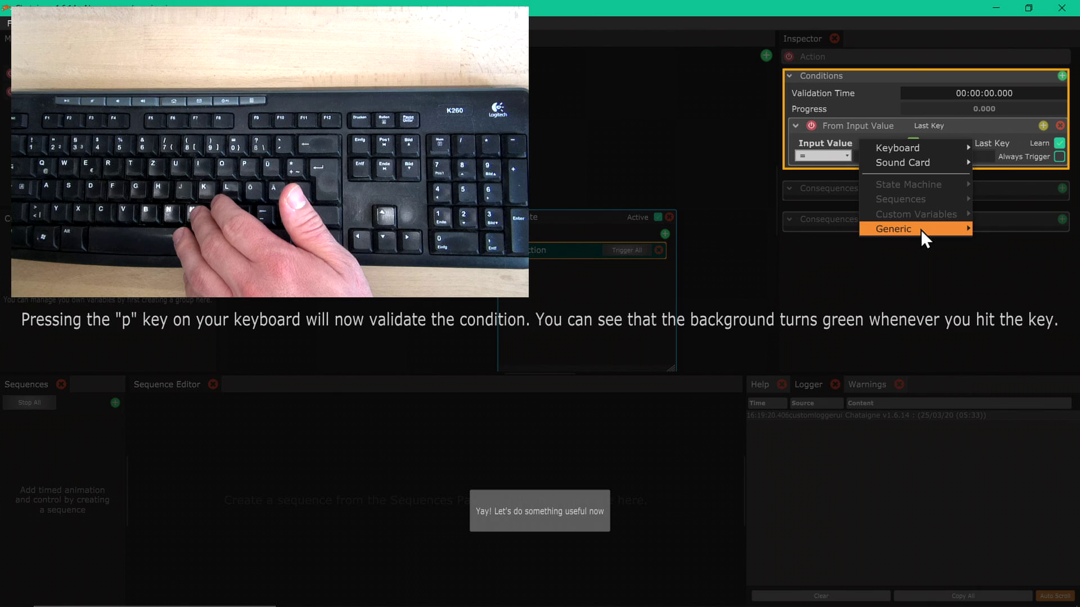
left_click(961, 126)
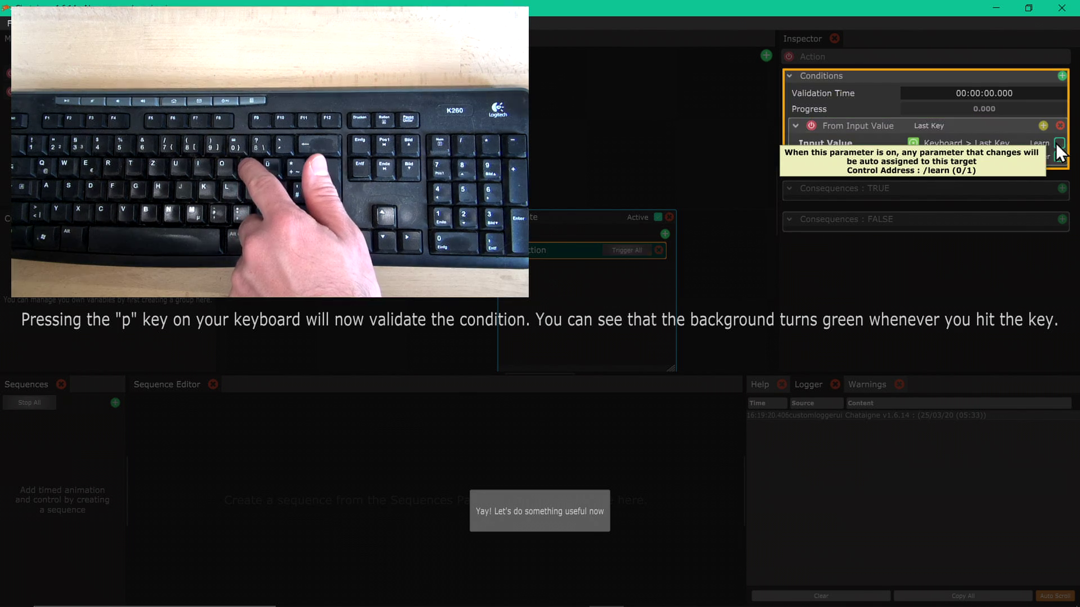
key("p")
key("p")
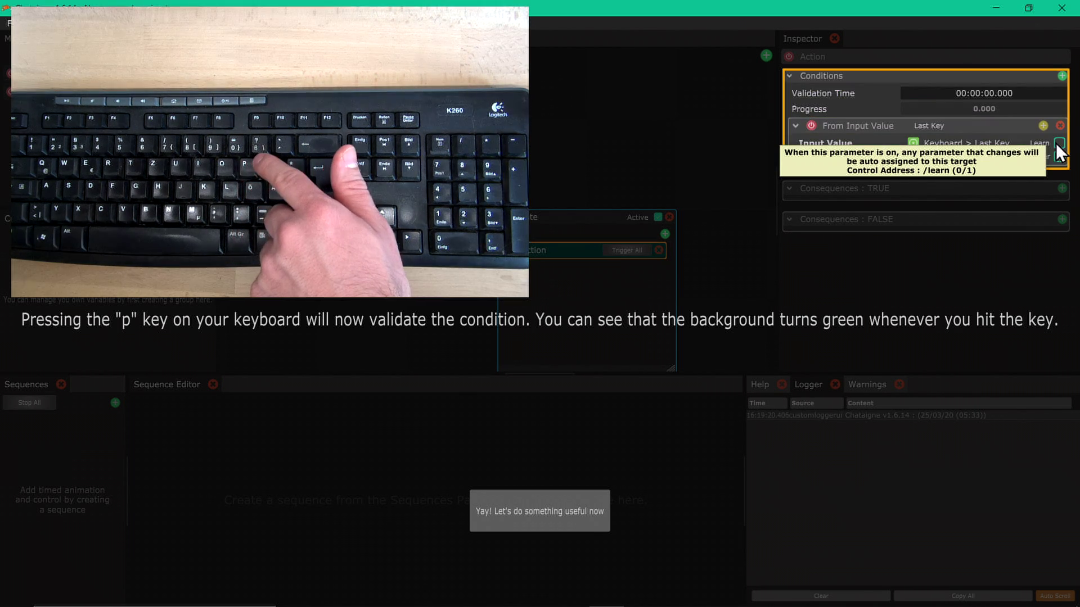
key("p")
key("p")
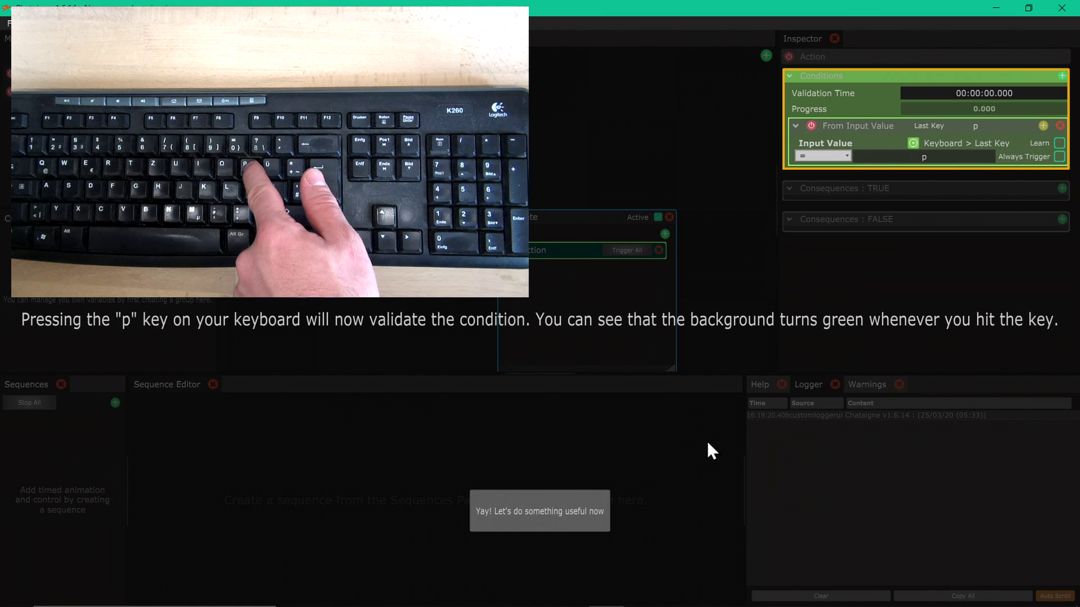
key("p")
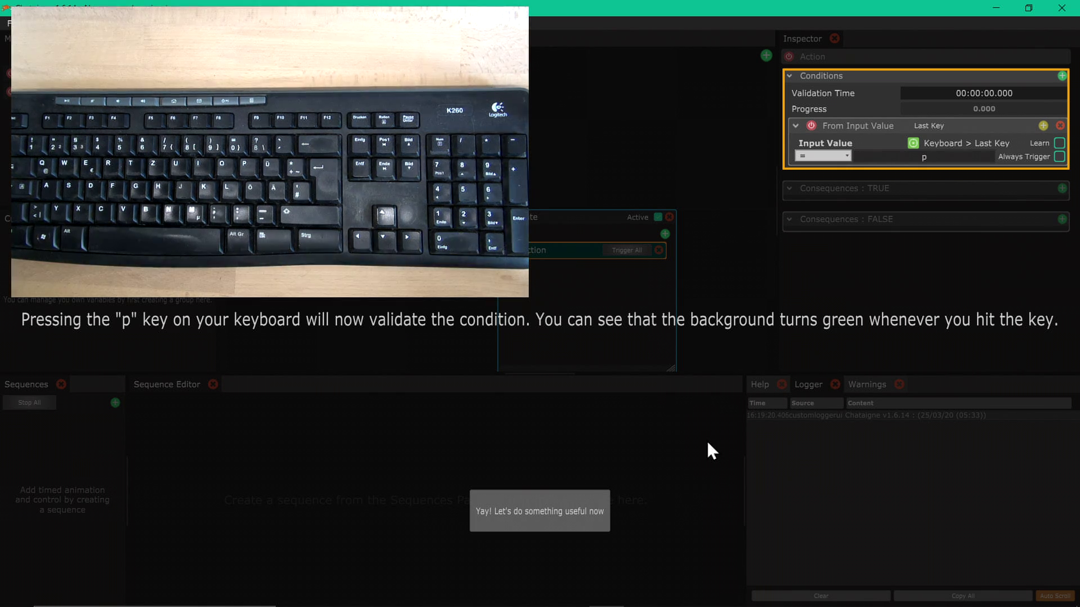
Dismiss the tutorial prompt and add a Sound Card 'Play audio file' consequence under Consequences: TRUE
left_click(561, 519)
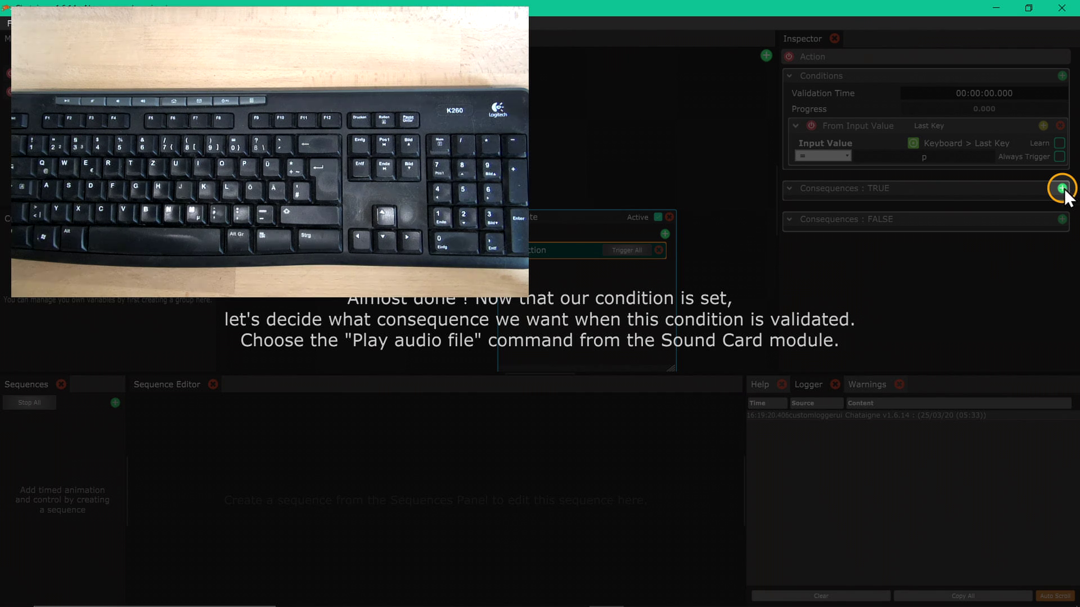
left_click(1062, 188)
mouse_move(1044, 216)
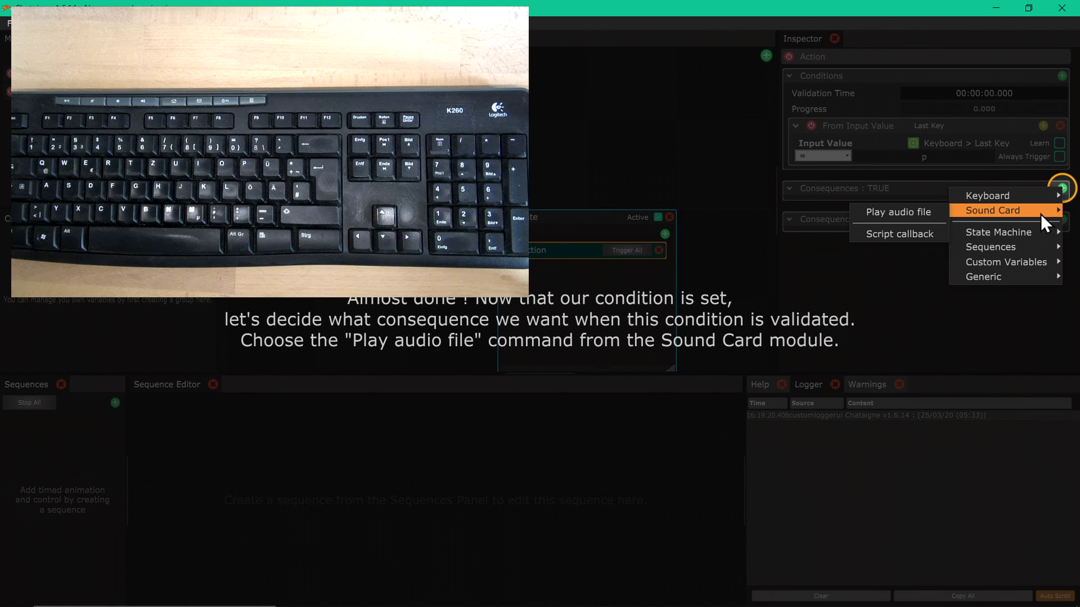
left_click(934, 215)
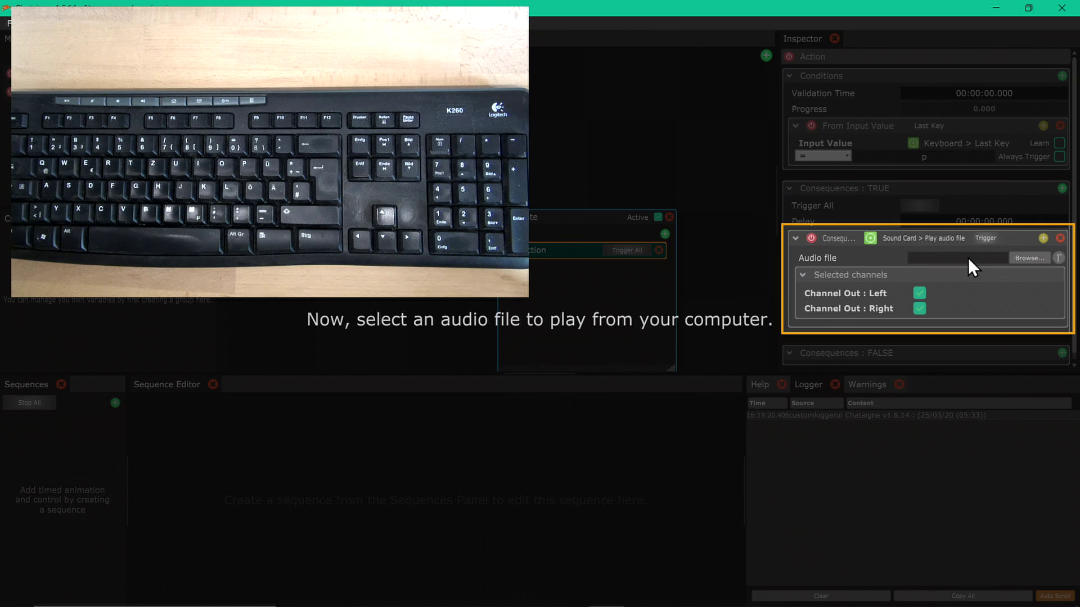
Choose 37674__the-bizniss__horn-hi.wav from the Desktop as the consequence's audio file
left_click(968, 258)
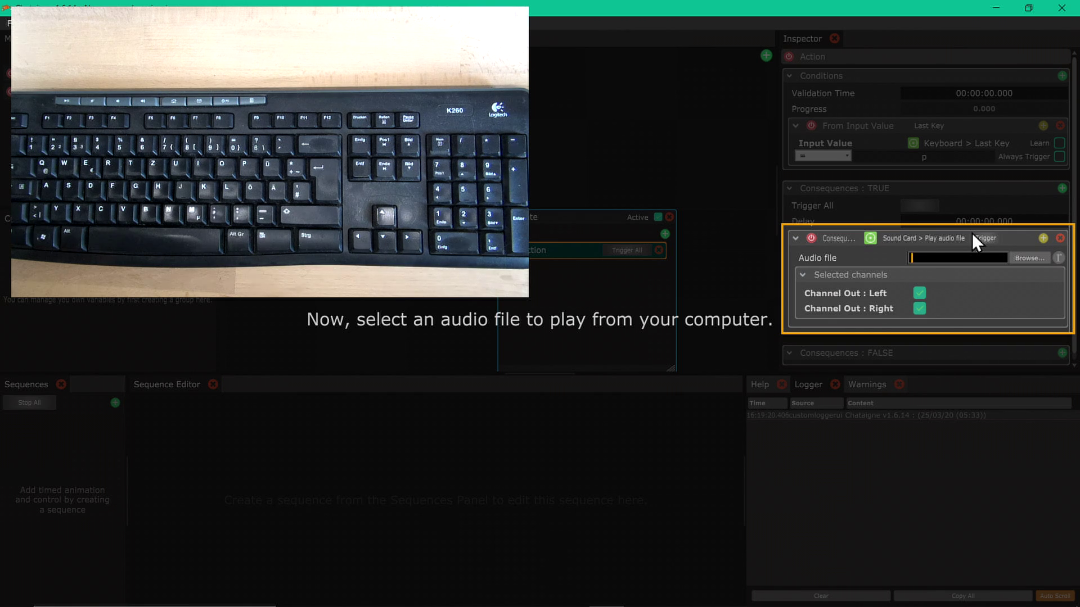
left_click(1037, 258)
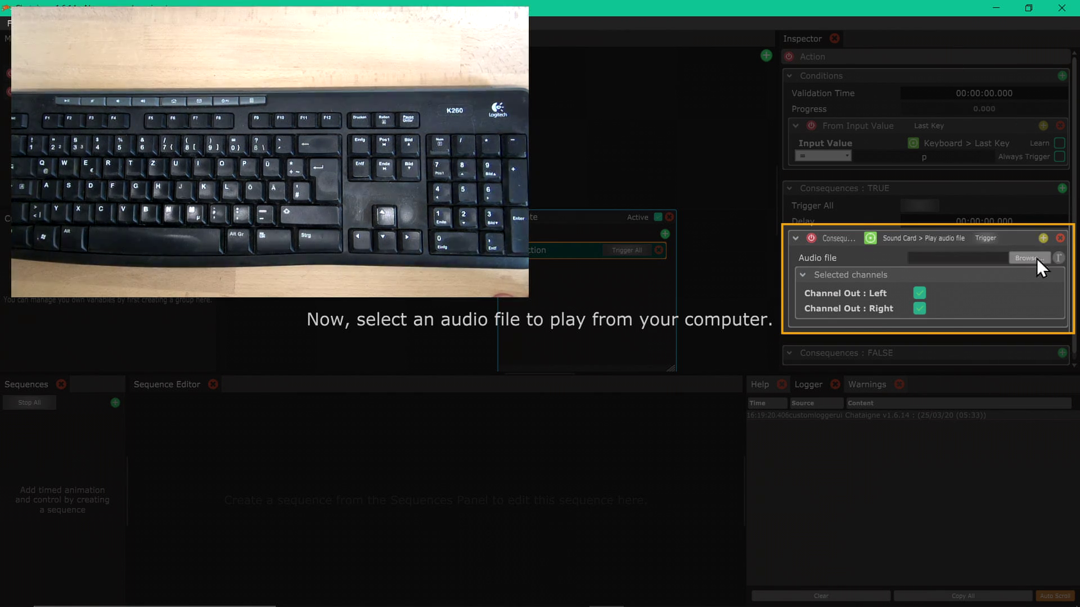
left_click(416, 404)
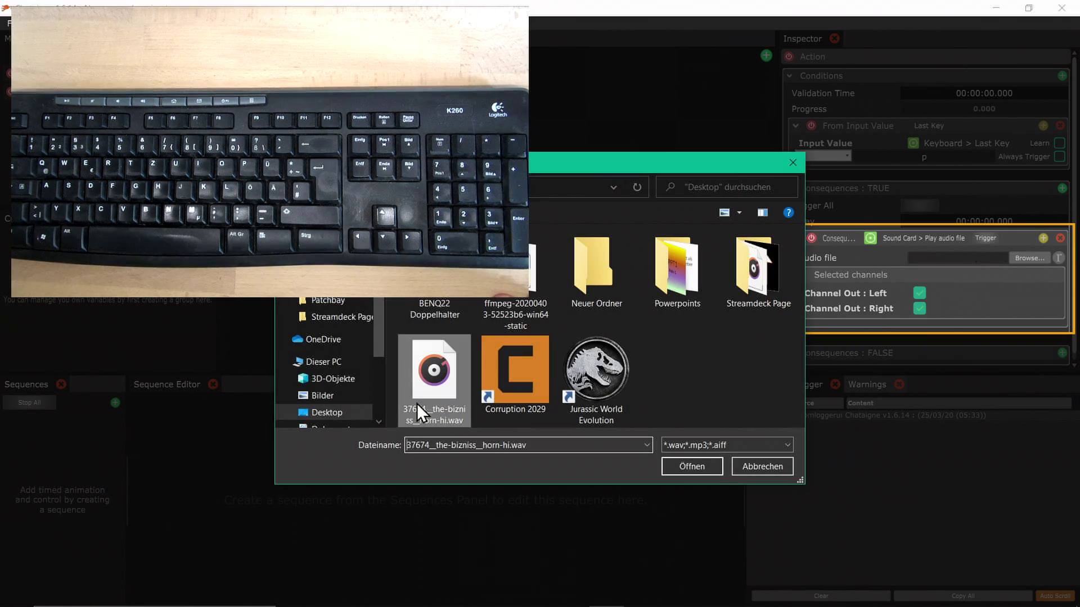
left_click(699, 464)
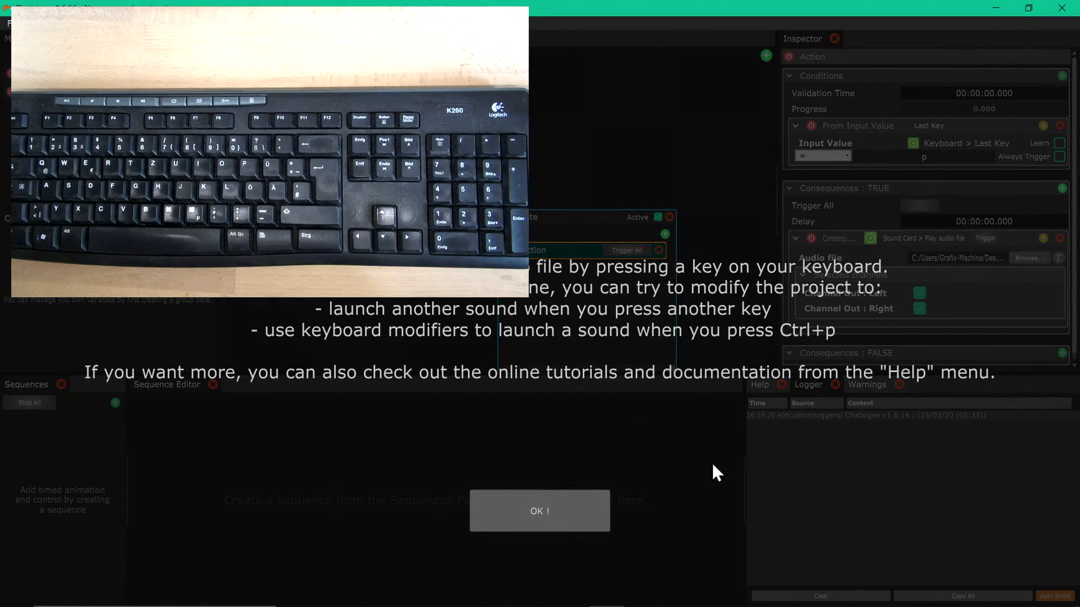
Press p twice to test the horn sound, then dismiss the tutorial overlay with 'OK !'
key("p")
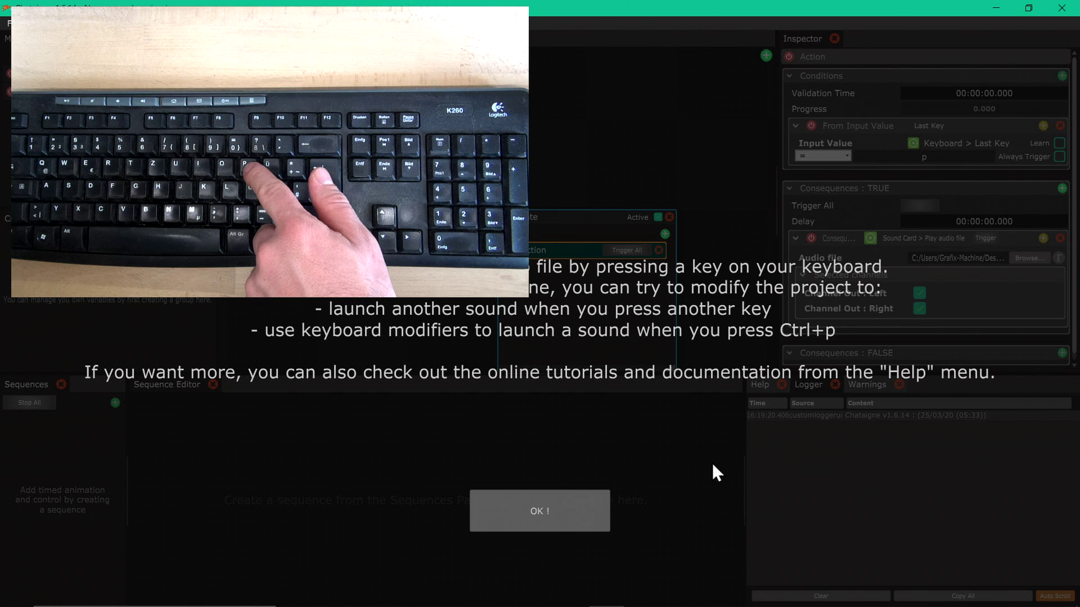
key("p")
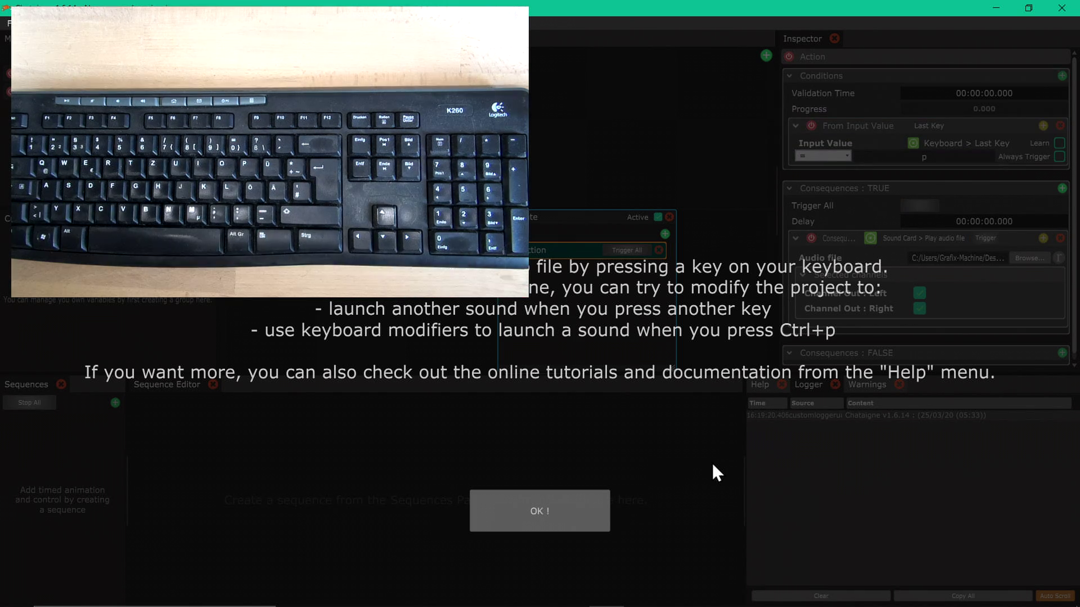
left_click(537, 516)
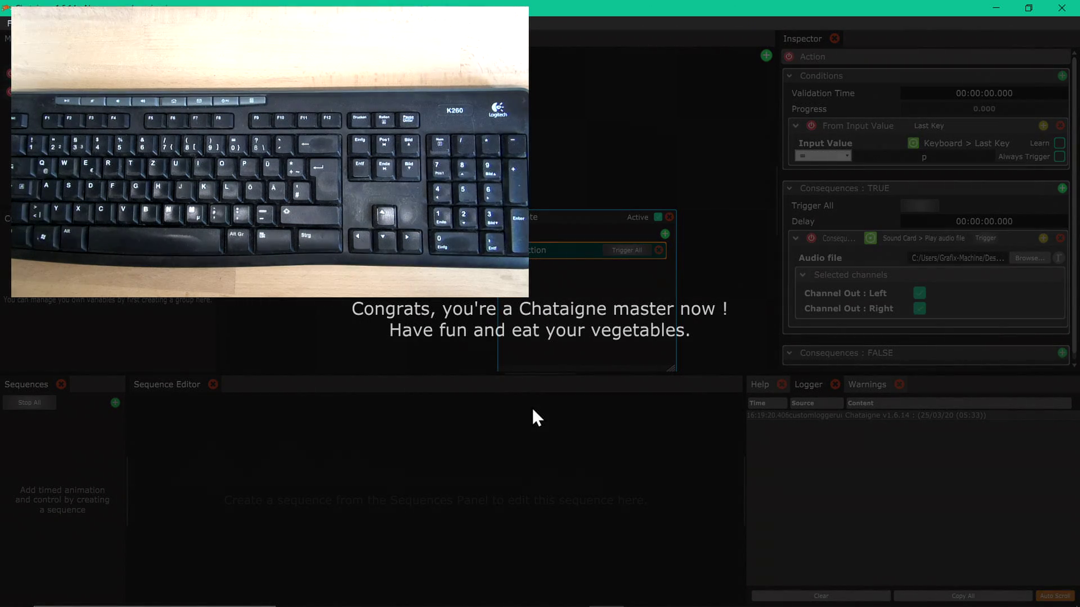